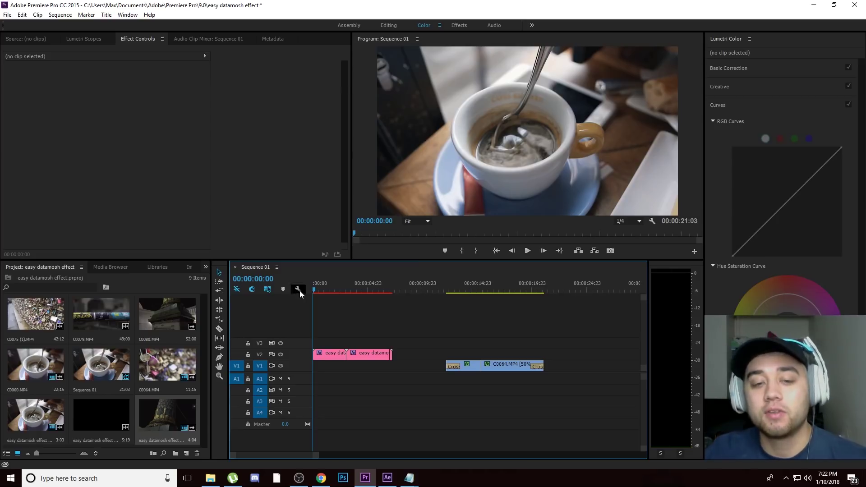
Step: Scrub the Sequence 01 playhead forward to the pillar shot near 00:00:05:20
{"action": "left_click_drag", "start_coordinate": [316, 289], "coordinate": [337, 283]}
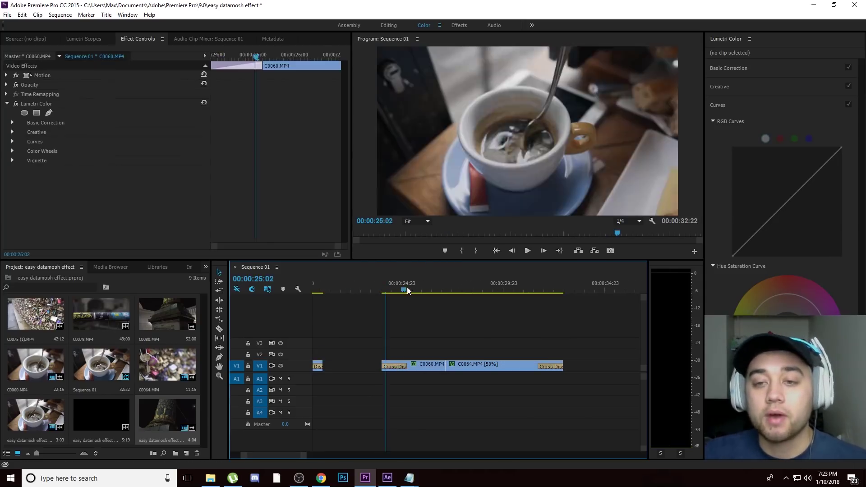
Step: Turn the C0060 clip into 'easy datamosh effect Linked Comp 04' and switch to After Effects
{"action": "left_click", "coordinate": [565, 345]}
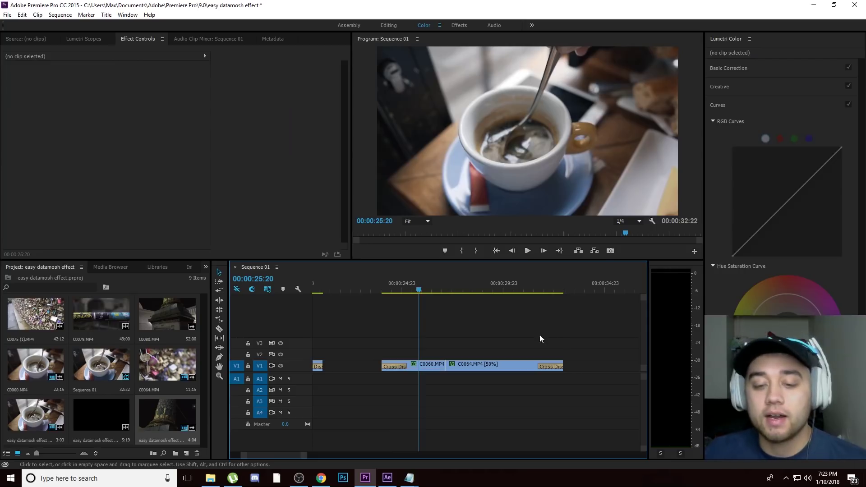
{"action": "right_click", "coordinate": [427, 368]}
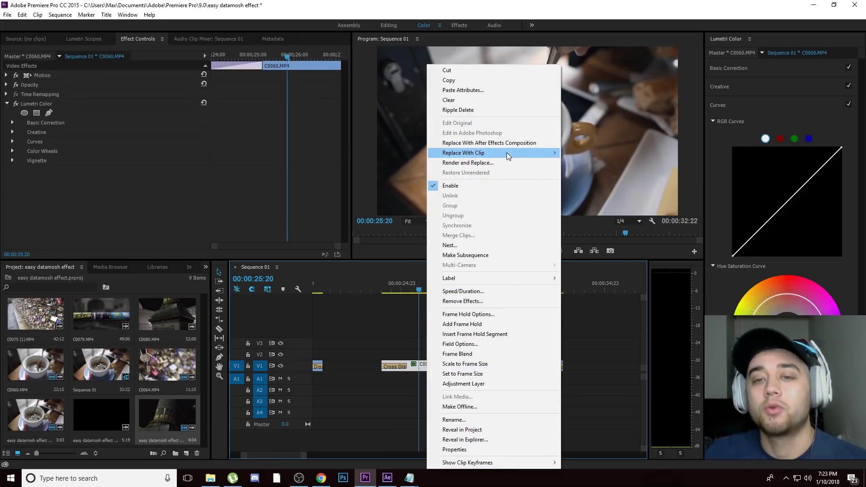
{"action": "left_click", "coordinate": [494, 144]}
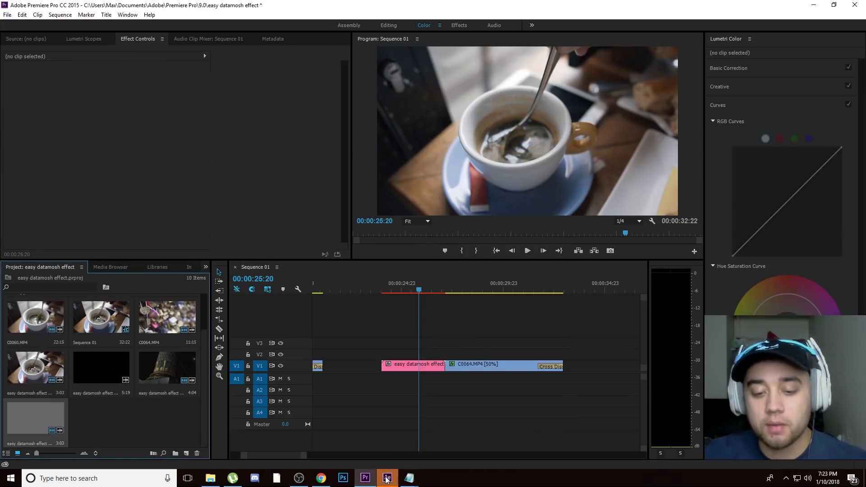
{"action": "left_click", "coordinate": [385, 478]}
Step: Apply Effect > Distort > Displacement Map to the C0060.MP4 layer
{"action": "left_click", "coordinate": [832, 152]}
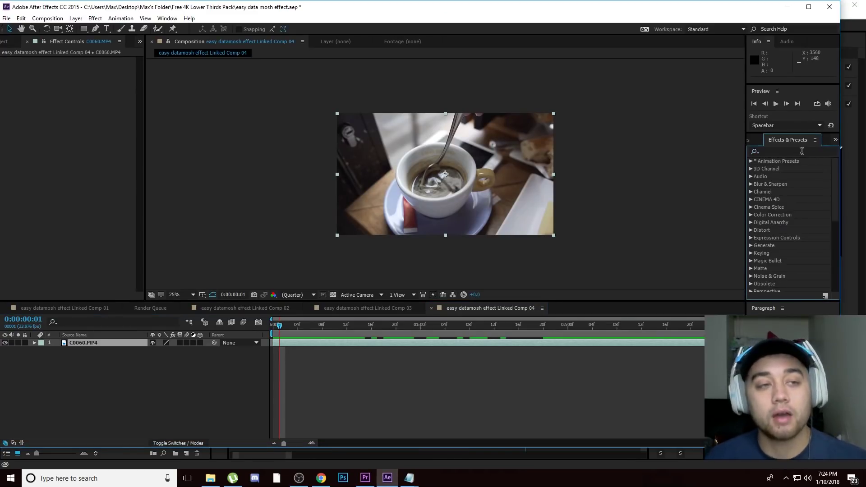
{"action": "left_click", "coordinate": [157, 369]}
{"action": "left_click", "coordinate": [79, 342]}
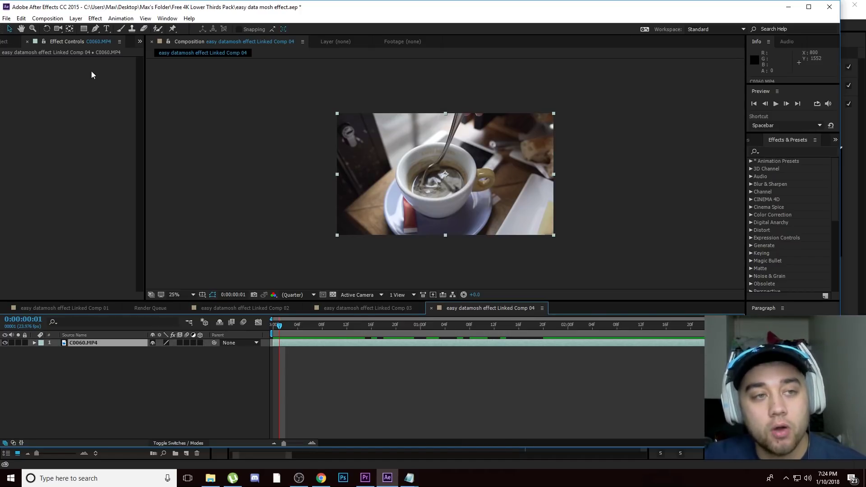
{"action": "left_click", "coordinate": [95, 20]}
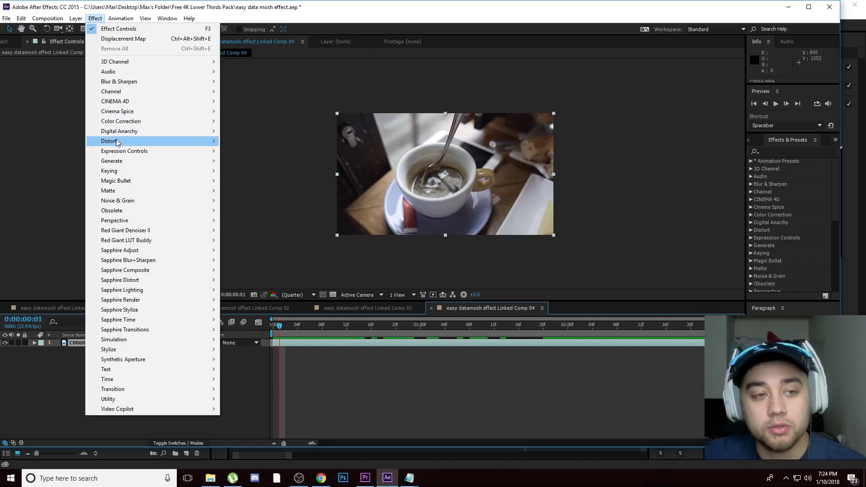
{"action": "mouse_move", "coordinate": [119, 142]}
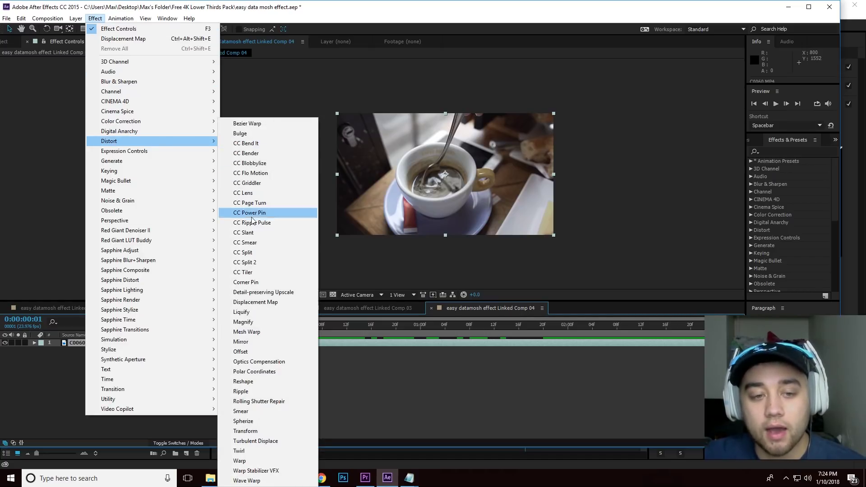
{"action": "left_click", "coordinate": [249, 302]}
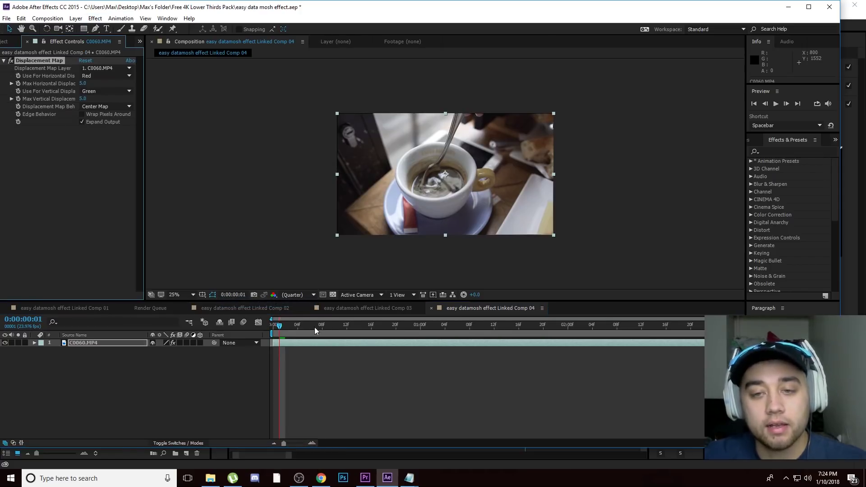
Step: At the first frame, set Use For Horizontal Displacement to Hue
{"action": "left_click", "coordinate": [275, 328]}
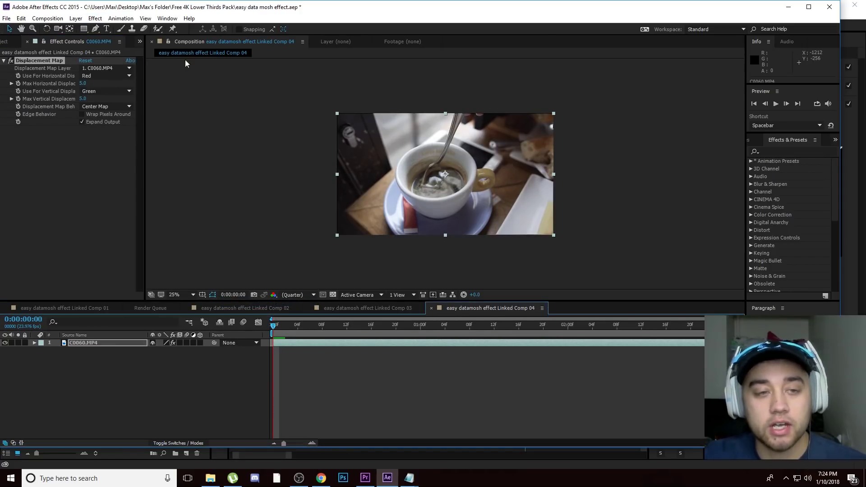
{"action": "left_click", "coordinate": [105, 76]}
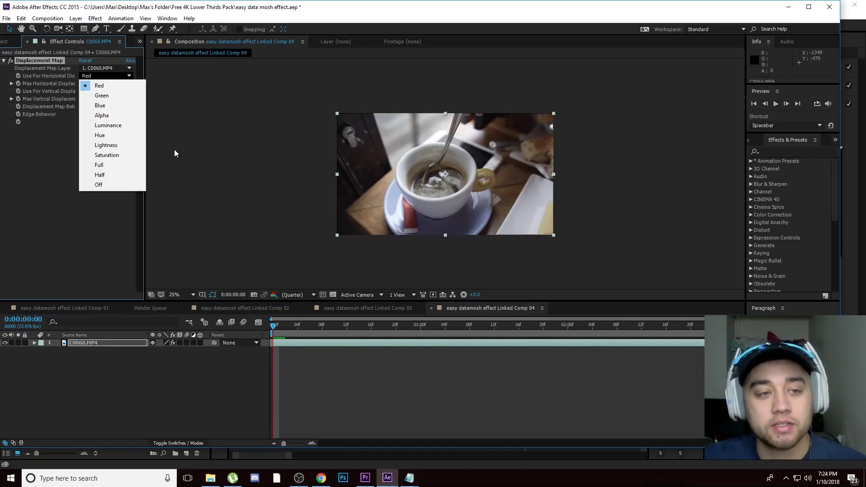
{"action": "left_click", "coordinate": [115, 136]}
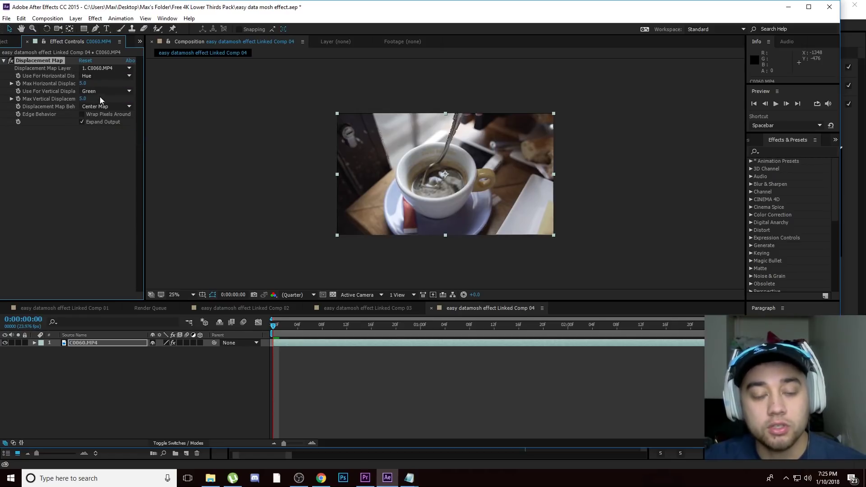
Step: Scrub Max Horizontal Displacement up to test strong warps, then bring it back to 0
{"action": "left_click_drag", "start_coordinate": [84, 83], "coordinate": [160, 90]}
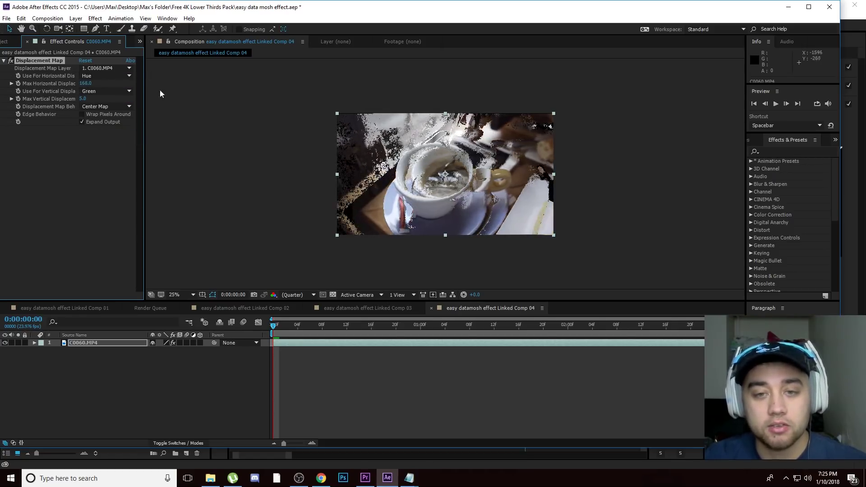
{"action": "scroll", "coordinate": [334, 178], "scroll_direction": "up", "scroll_amount": 4}
{"action": "scroll", "coordinate": [389, 174], "scroll_direction": "up", "scroll_amount": 1}
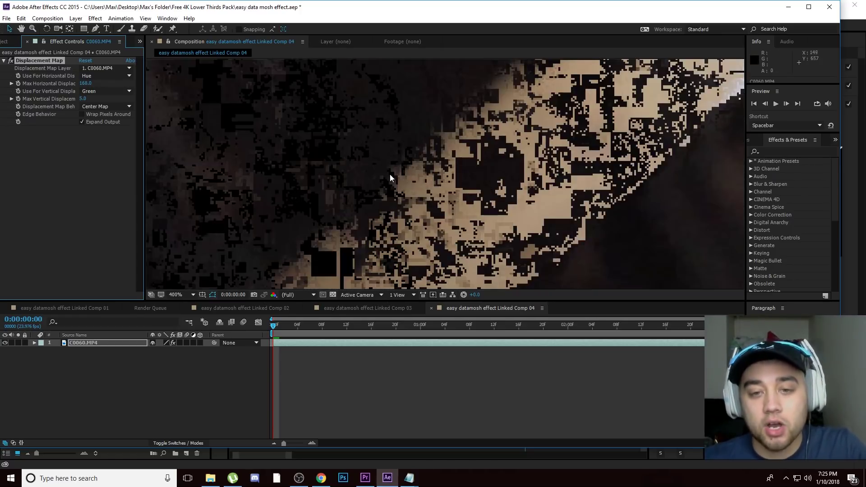
{"action": "scroll", "coordinate": [415, 142], "scroll_direction": "down", "scroll_amount": 3}
{"action": "scroll", "coordinate": [466, 182], "scroll_direction": "down", "scroll_amount": 2}
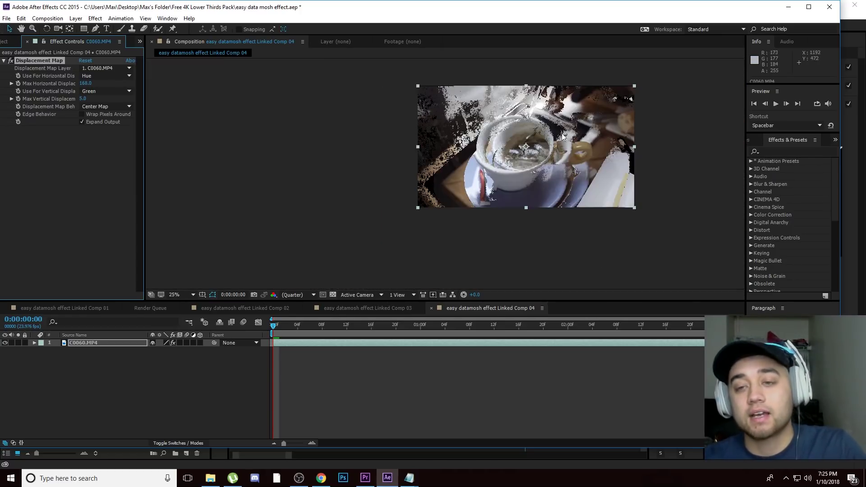
{"action": "scroll", "coordinate": [466, 181], "scroll_direction": "up", "scroll_amount": 4}
{"action": "scroll", "coordinate": [478, 131], "scroll_direction": "down", "scroll_amount": 7}
{"action": "scroll", "coordinate": [481, 123], "scroll_direction": "up", "scroll_amount": 3}
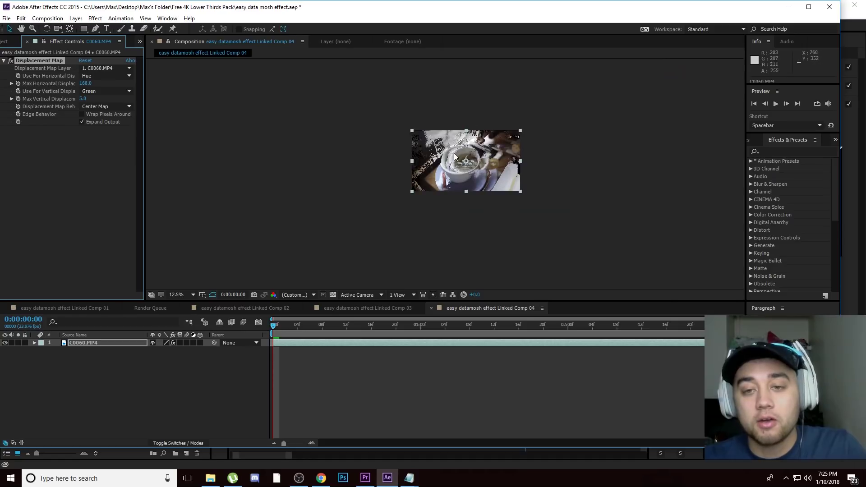
{"action": "scroll", "coordinate": [490, 175], "scroll_direction": "down", "scroll_amount": 2}
{"action": "scroll", "coordinate": [497, 169], "scroll_direction": "up", "scroll_amount": 1}
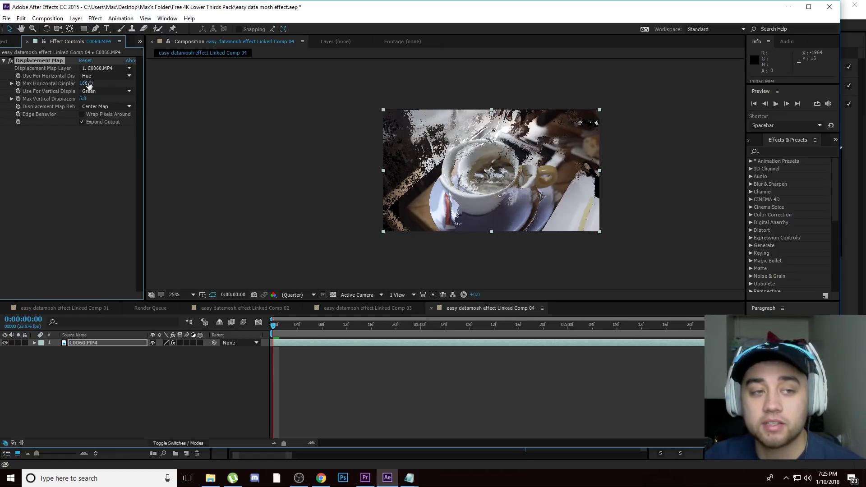
{"action": "left_click_drag", "start_coordinate": [85, 83], "coordinate": [90, 126]}
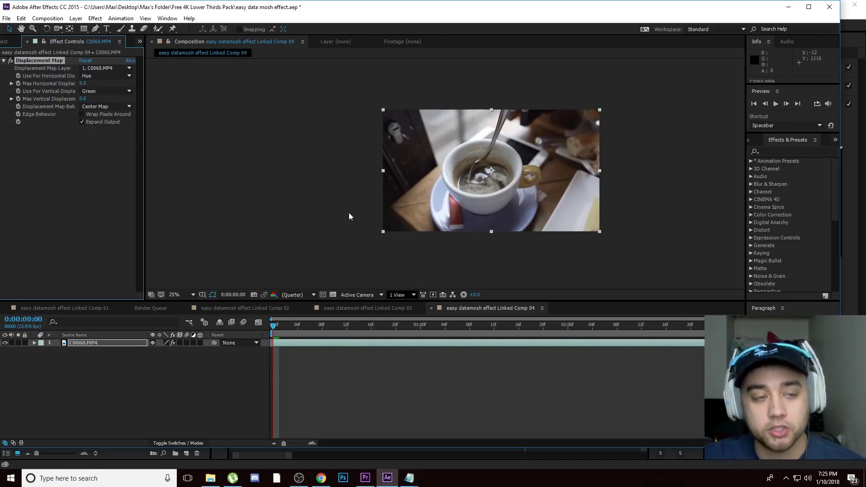
Step: Switch horizontal displacement to Red and set first-frame keyframes on both Max Displacement values
{"action": "left_click", "coordinate": [123, 78]}
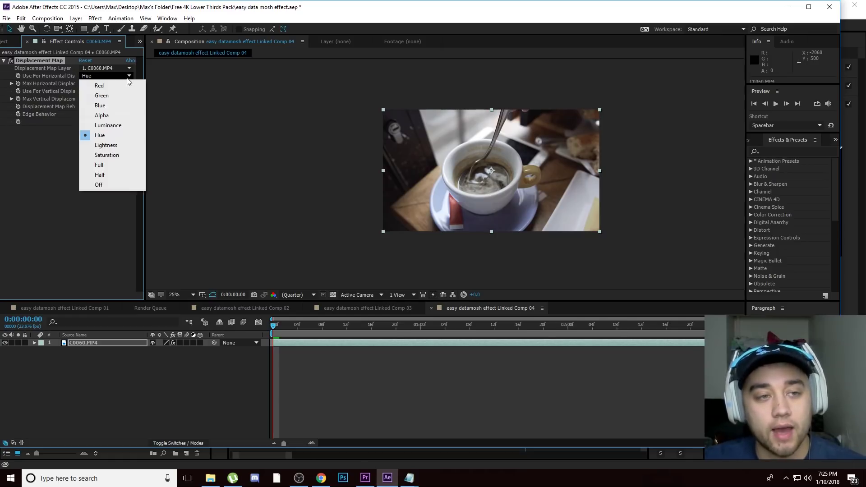
{"action": "left_click", "coordinate": [104, 87]}
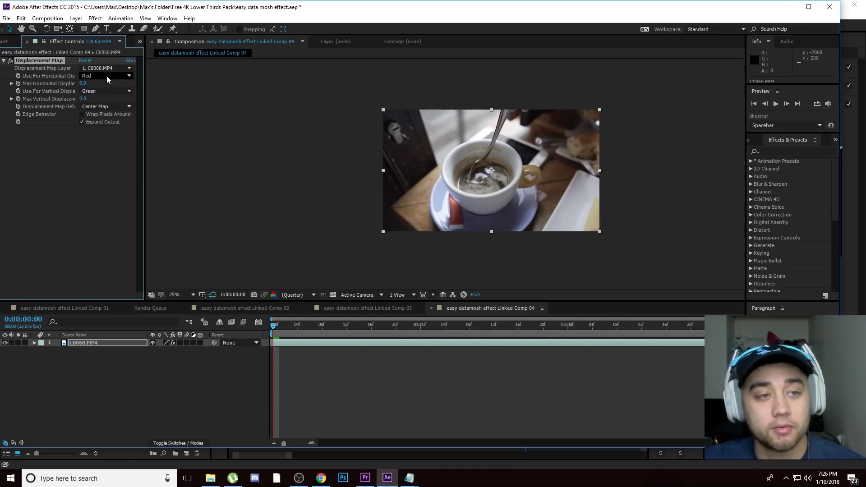
{"action": "left_click", "coordinate": [18, 83]}
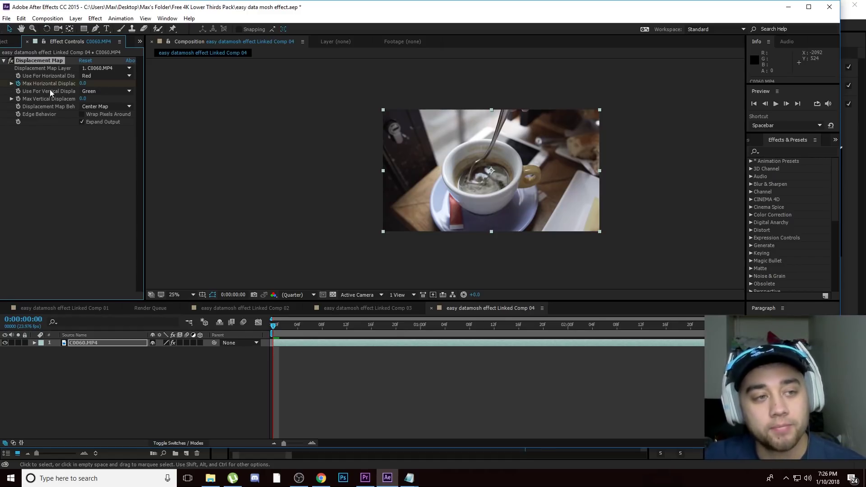
{"action": "left_click", "coordinate": [18, 99]}
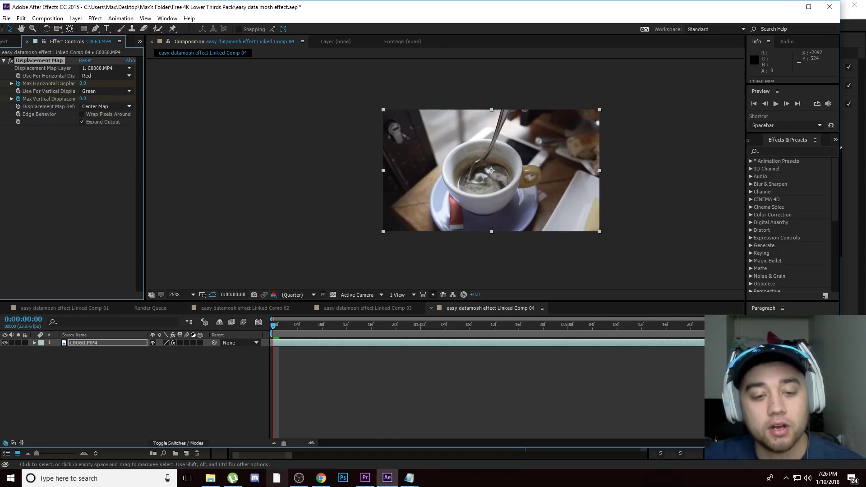
{"action": "left_click", "coordinate": [285, 333]}
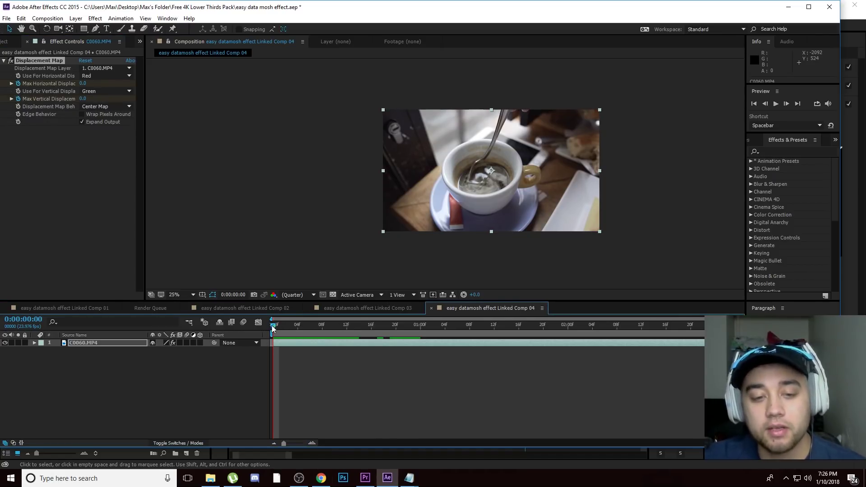
Step: At 0:00:03:01, raise Max Horizontal Displacement to 38 to warp the coffee cup
{"action": "left_click_drag", "start_coordinate": [273, 328], "coordinate": [717, 328]}
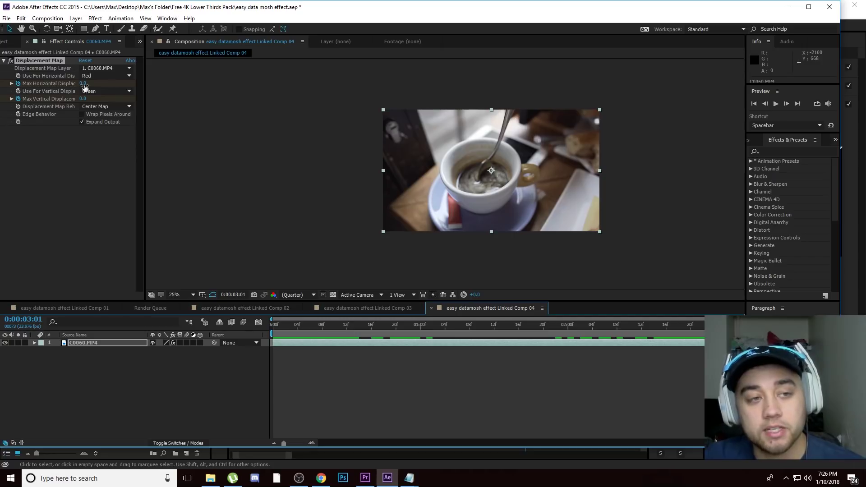
{"action": "left_click_drag", "start_coordinate": [83, 86], "coordinate": [102, 100]}
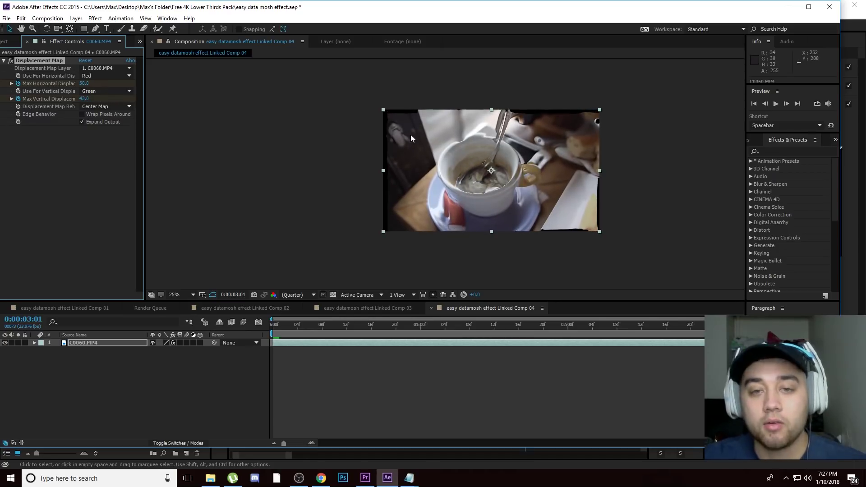
Step: Inspect the frame edges, turn on Expand Output and turn off Wrap Pixels Around
{"action": "scroll", "coordinate": [401, 122], "scroll_direction": "up", "scroll_amount": 4}
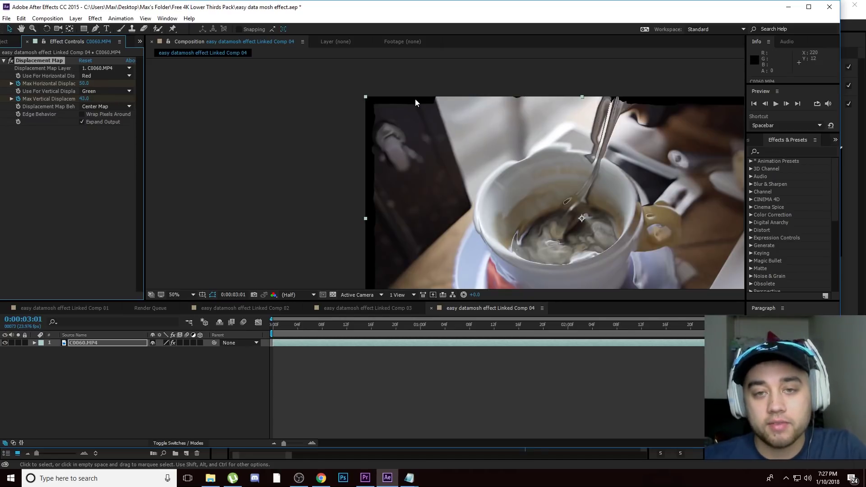
{"action": "scroll", "coordinate": [403, 110], "scroll_direction": "down", "scroll_amount": 4}
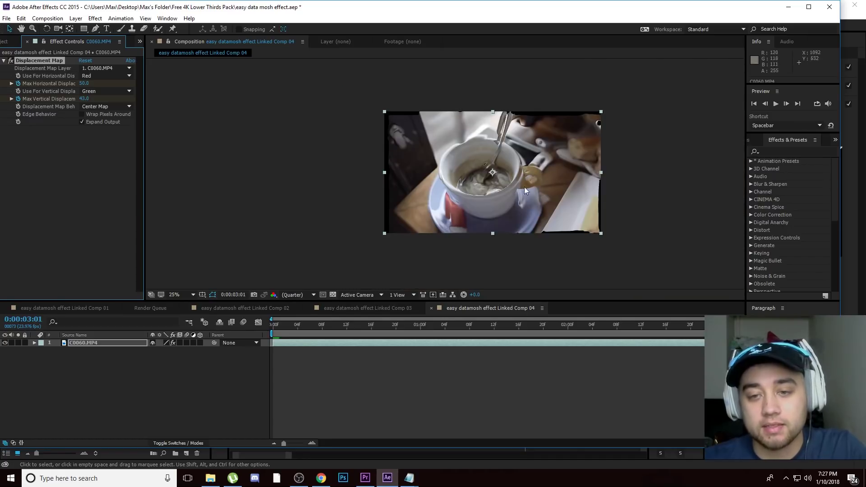
{"action": "scroll", "coordinate": [565, 247], "scroll_direction": "up", "scroll_amount": 2}
{"action": "scroll", "coordinate": [297, 138], "scroll_direction": "down", "scroll_amount": 2}
{"action": "scroll", "coordinate": [247, 109], "scroll_direction": "down", "scroll_amount": 1}
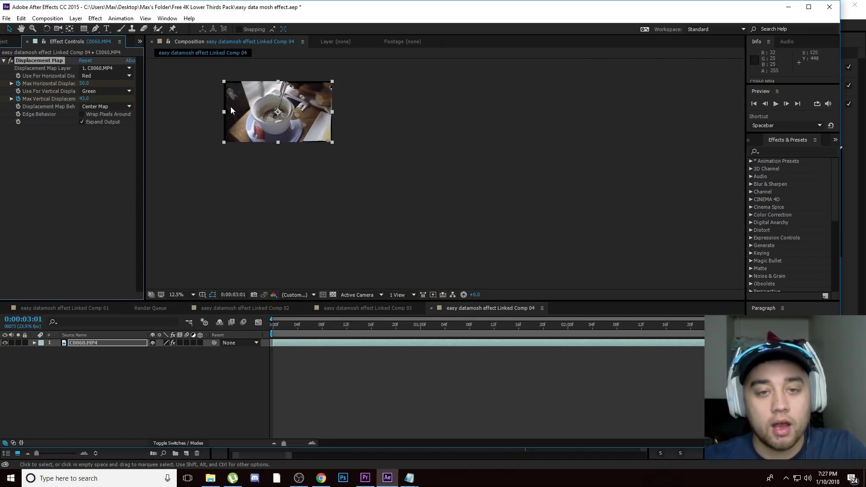
{"action": "scroll", "coordinate": [231, 107], "scroll_direction": "up", "scroll_amount": 1}
{"action": "scroll", "coordinate": [259, 118], "scroll_direction": "up", "scroll_amount": 2}
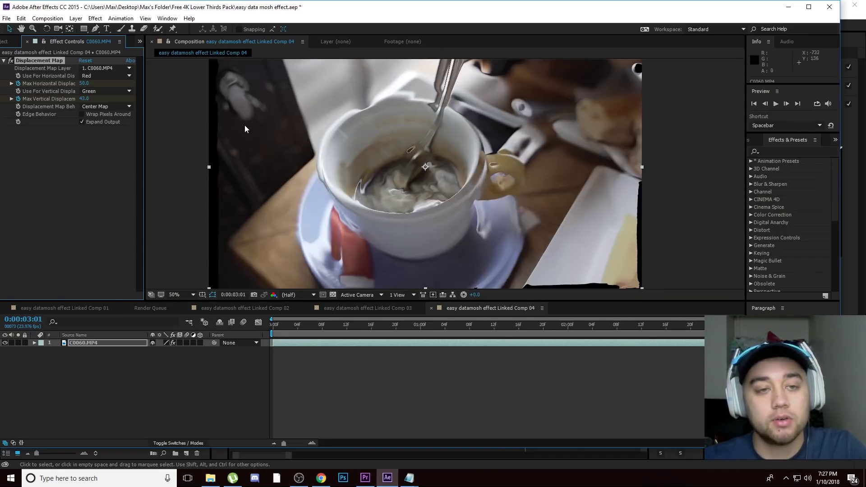
{"action": "scroll", "coordinate": [234, 133], "scroll_direction": "down", "scroll_amount": 2}
{"action": "left_click", "coordinate": [82, 119]}
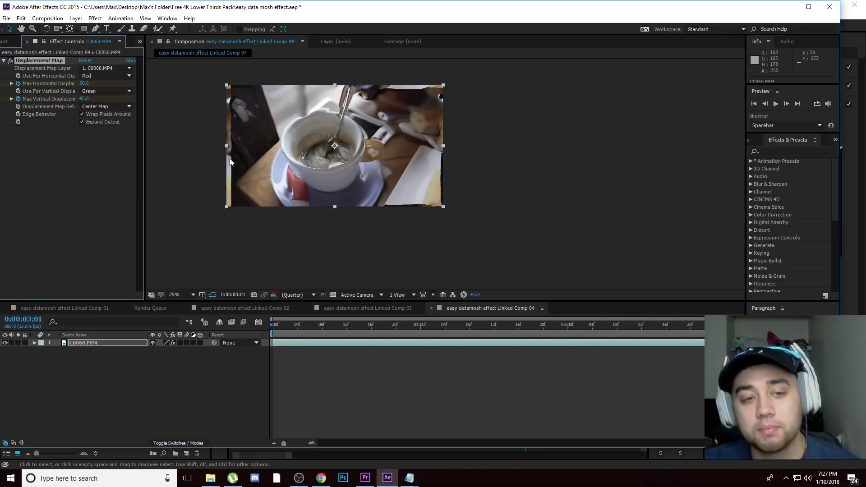
{"action": "left_click", "coordinate": [82, 115]}
Step: Scale the coffee-cup layer up slightly and scrub from the start to check the warp
{"action": "left_click_drag", "start_coordinate": [441, 86], "coordinate": [450, 79]}
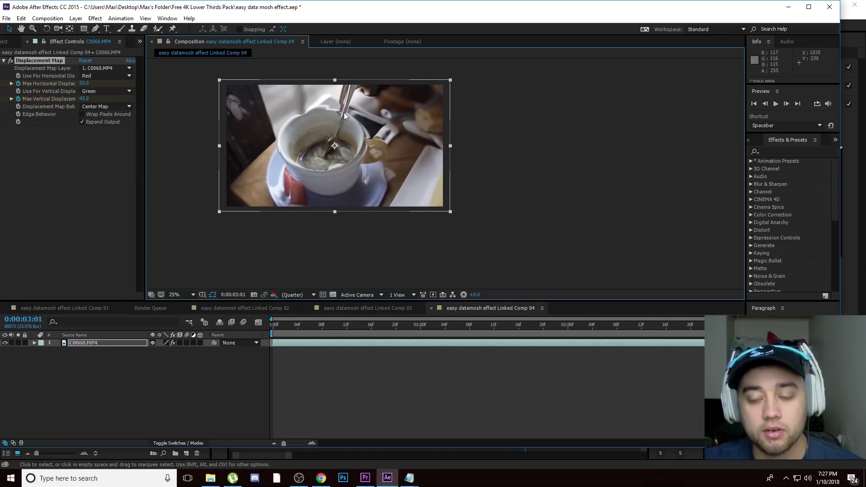
{"action": "left_click", "coordinate": [273, 325]}
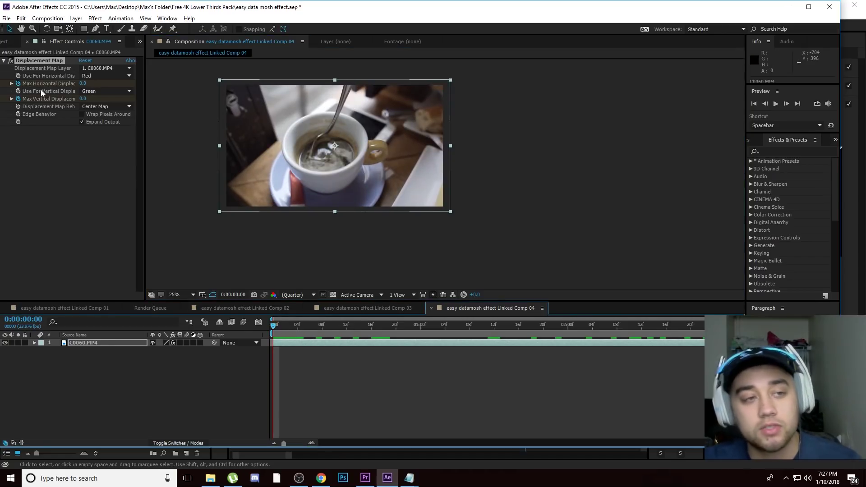
{"action": "left_click_drag", "start_coordinate": [272, 325], "coordinate": [377, 326]}
Step: Save the After Effects project and review the updated clip at 00:00:25:14 in Premiere
{"action": "left_click", "coordinate": [6, 18]}
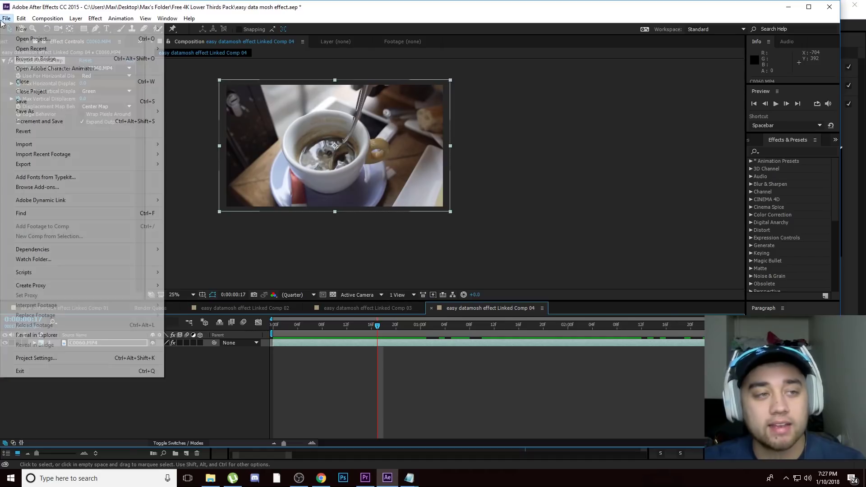
{"action": "left_click", "coordinate": [18, 102]}
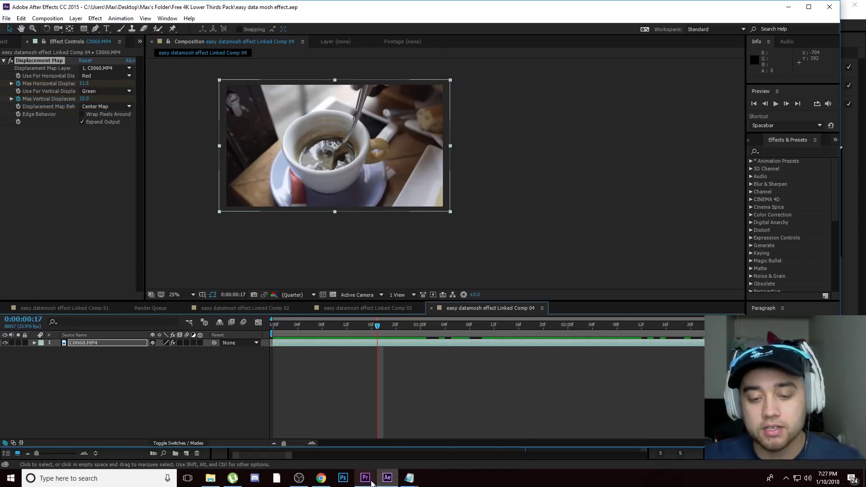
{"action": "left_click", "coordinate": [365, 477]}
{"action": "left_click_drag", "start_coordinate": [465, 283], "coordinate": [446, 286]}
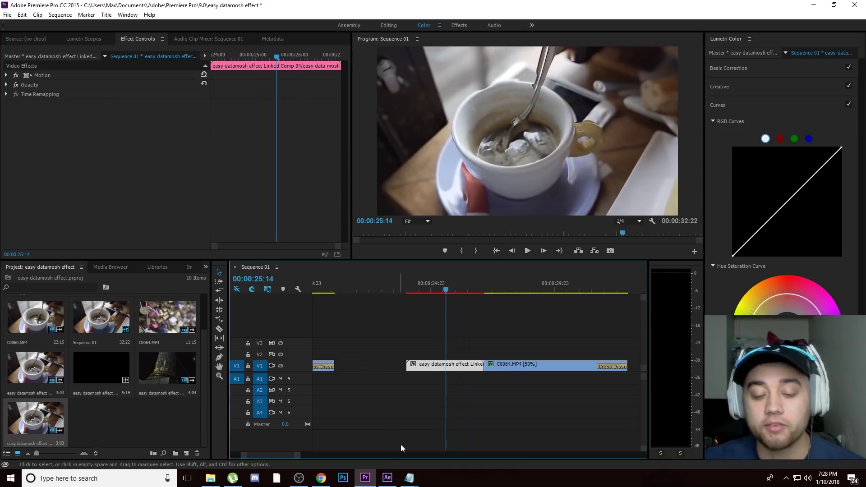
{"action": "left_click", "coordinate": [388, 478]}
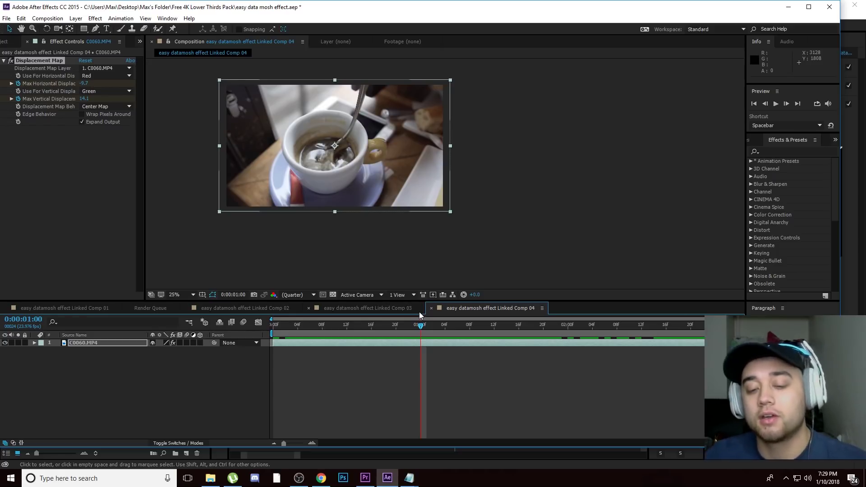
Step: Rescrub the Premiere sequence, step Linked Comp 01 forward, then open Linked Comp 05 with C0080.MP4
{"action": "left_click", "coordinate": [365, 477]}
{"action": "left_click_drag", "start_coordinate": [455, 290], "coordinate": [502, 292]}
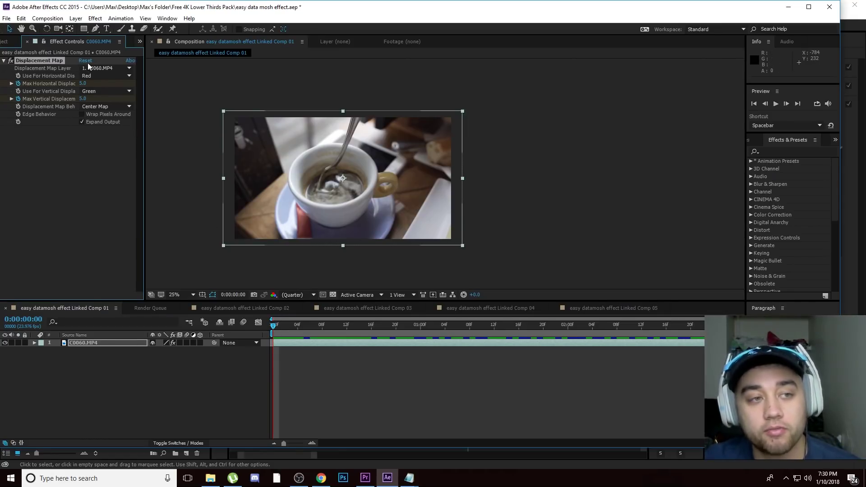
{"action": "left_click", "coordinate": [341, 325]}
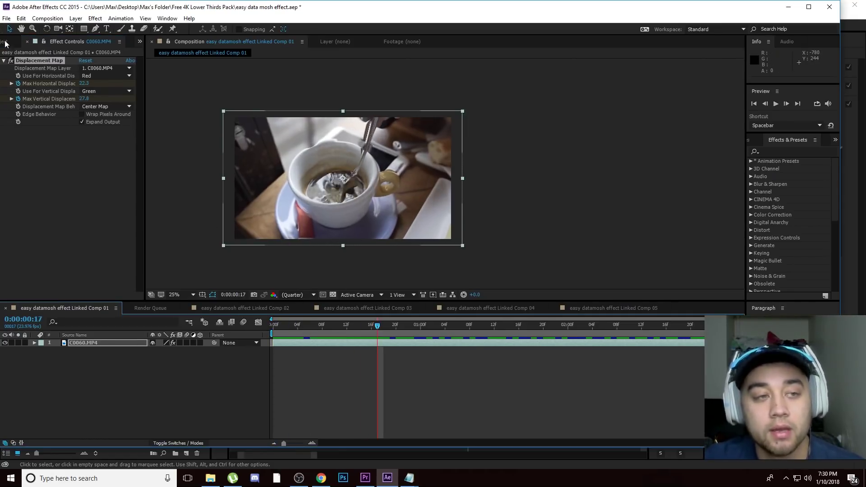
{"action": "left_click", "coordinate": [36, 62]}
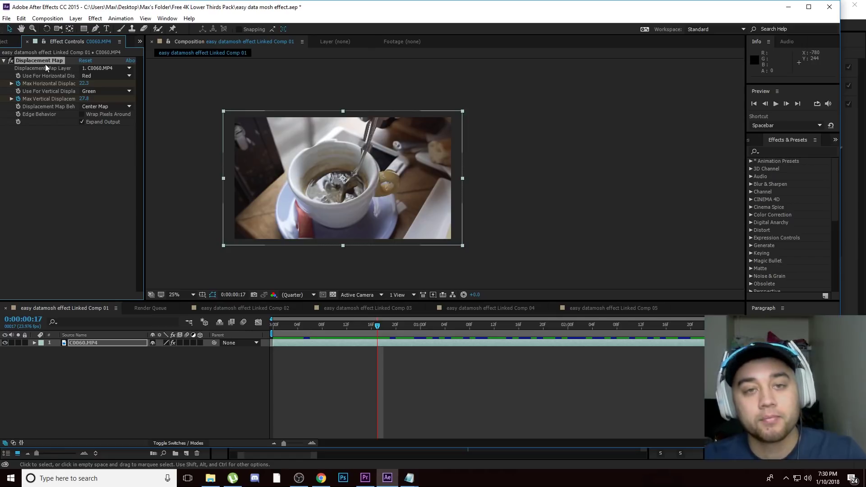
{"action": "left_click", "coordinate": [609, 308]}
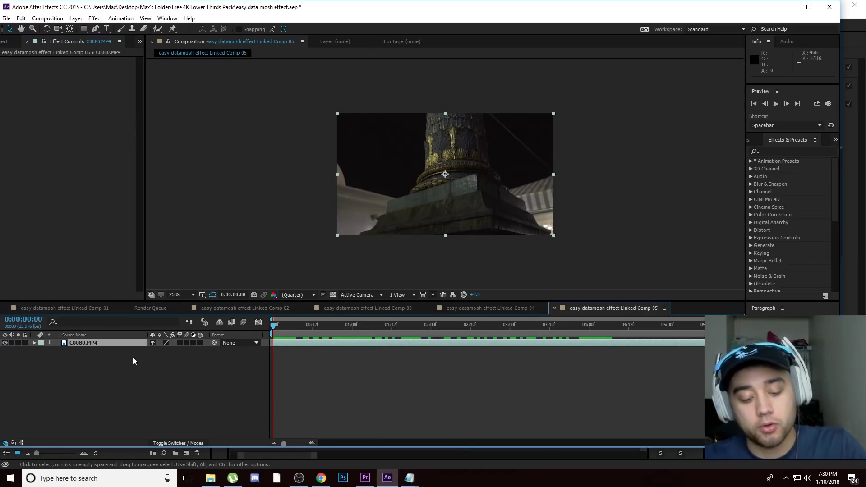
Step: Paste the animated Displacement Map onto the pillar clip C0080.MP4 and scrub through the warp
{"action": "key", "text": "ctrl+alt+shift+e"}
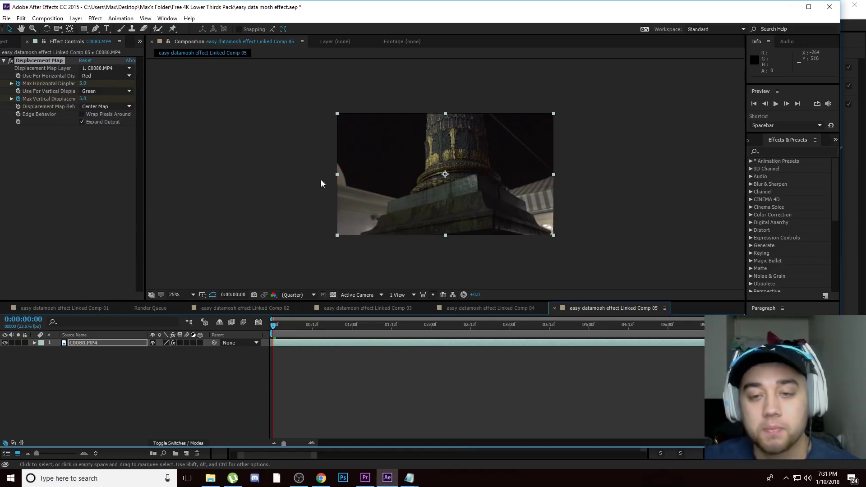
{"action": "left_click_drag", "start_coordinate": [273, 325], "coordinate": [359, 329]}
{"action": "scroll", "coordinate": [455, 167], "scroll_direction": "up", "scroll_amount": 4}
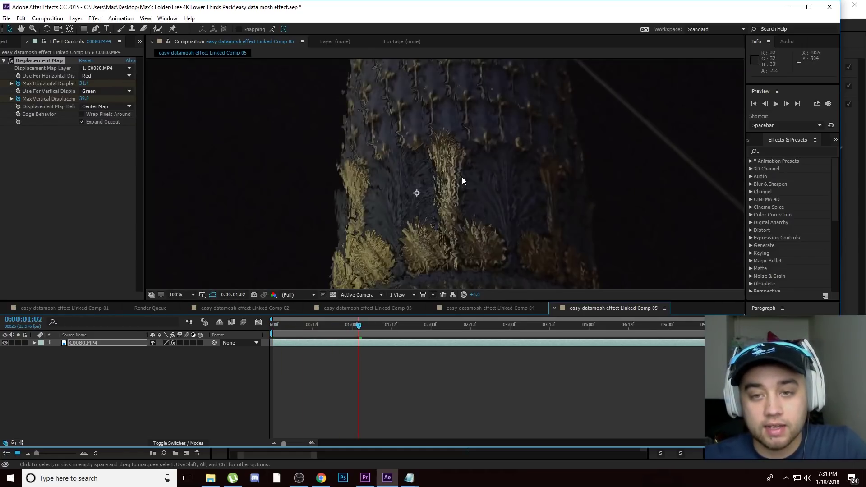
{"action": "scroll", "coordinate": [463, 154], "scroll_direction": "down", "scroll_amount": 4}
{"action": "scroll", "coordinate": [444, 152], "scroll_direction": "up", "scroll_amount": 2}
Step: At 0:00:01:19, scale the pillar layer up slightly to hide the warped edges
{"action": "left_click_drag", "start_coordinate": [358, 324], "coordinate": [415, 321]}
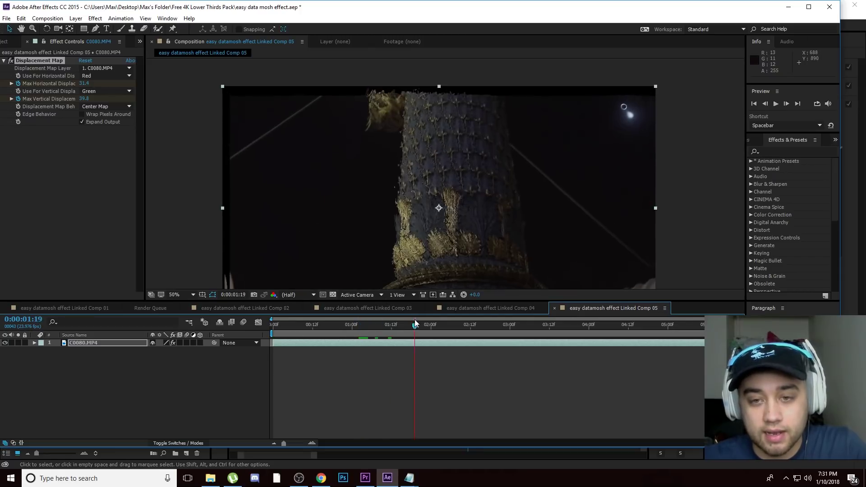
{"action": "scroll", "coordinate": [463, 176], "scroll_direction": "down", "scroll_amount": 2}
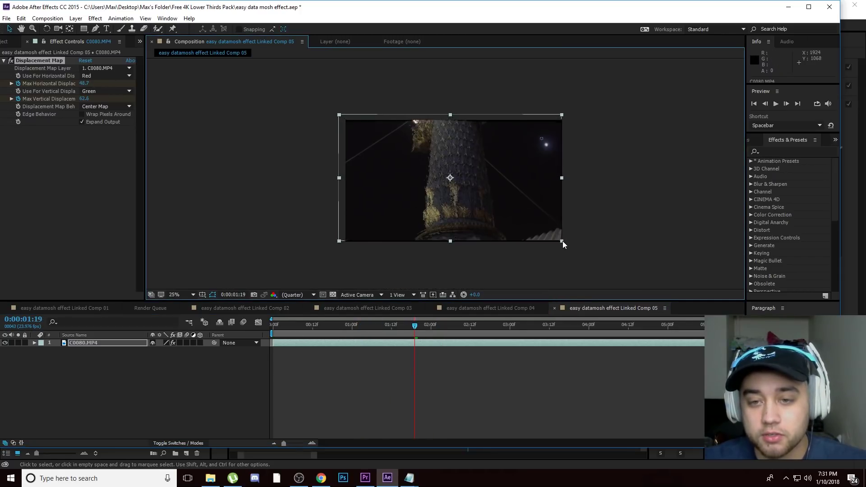
{"action": "left_click_drag", "start_coordinate": [562, 241], "coordinate": [563, 245]}
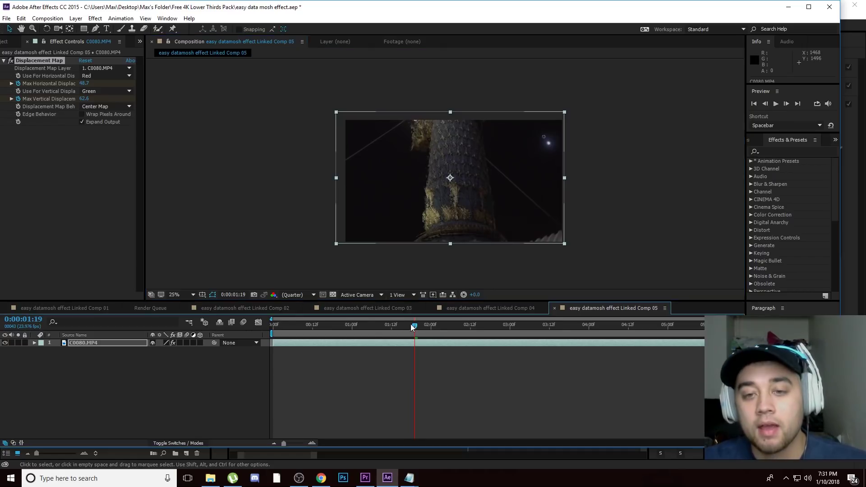
{"action": "left_click_drag", "start_coordinate": [327, 324], "coordinate": [722, 323]}
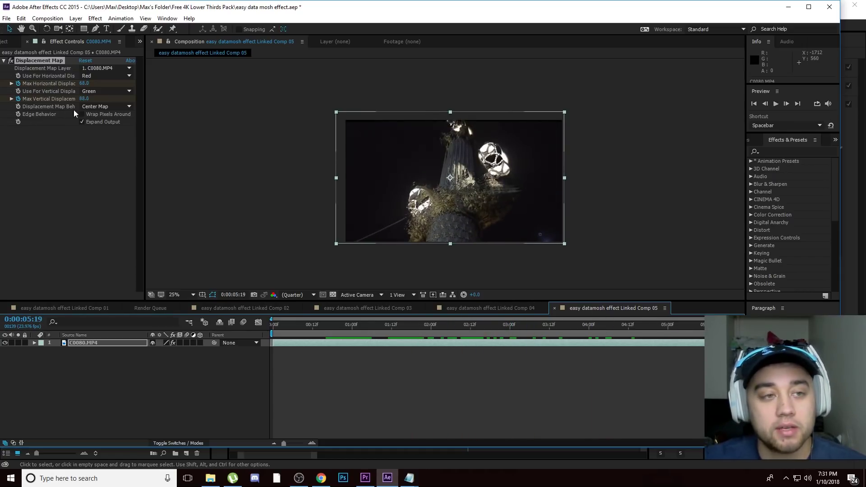
Step: At 0:00:05:19, key Max Horizontal and Max Vertical Displacement to 0.0, keeping Center Map behavior
{"action": "left_click", "coordinate": [84, 83]}
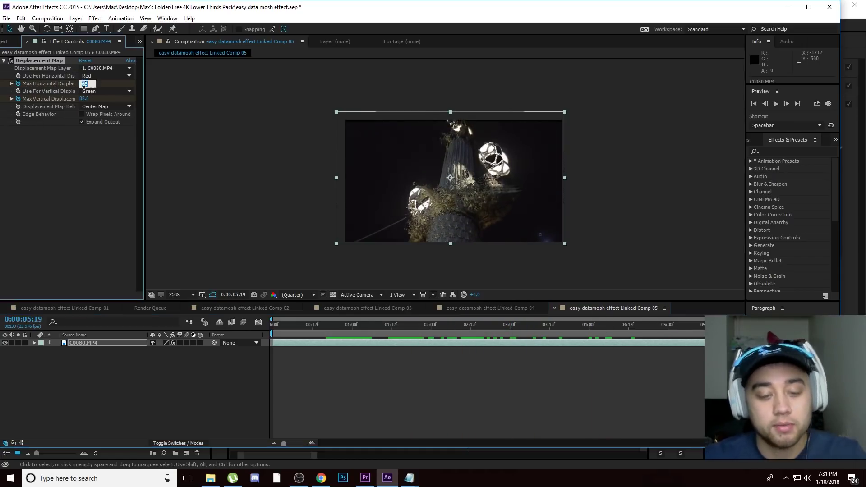
{"action": "type", "text": "0"}
{"action": "key", "text": "Return"}
{"action": "left_click", "coordinate": [85, 106]}
{"action": "left_click", "coordinate": [84, 99]}
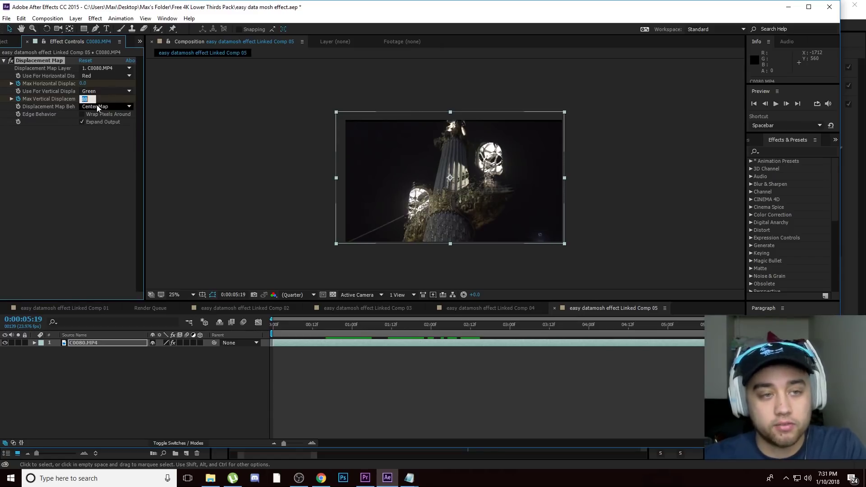
{"action": "type", "text": "0"}
{"action": "key", "text": "Return"}
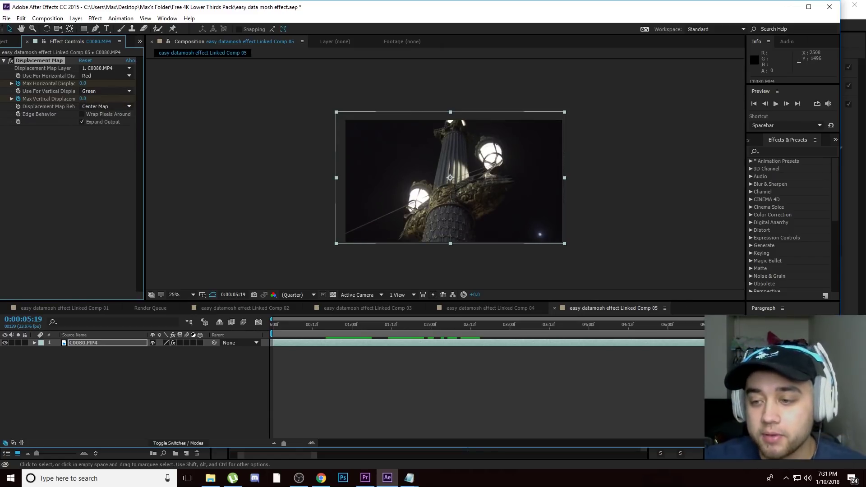
{"action": "left_click_drag", "start_coordinate": [428, 324], "coordinate": [534, 331]}
{"action": "key", "text": "space"}
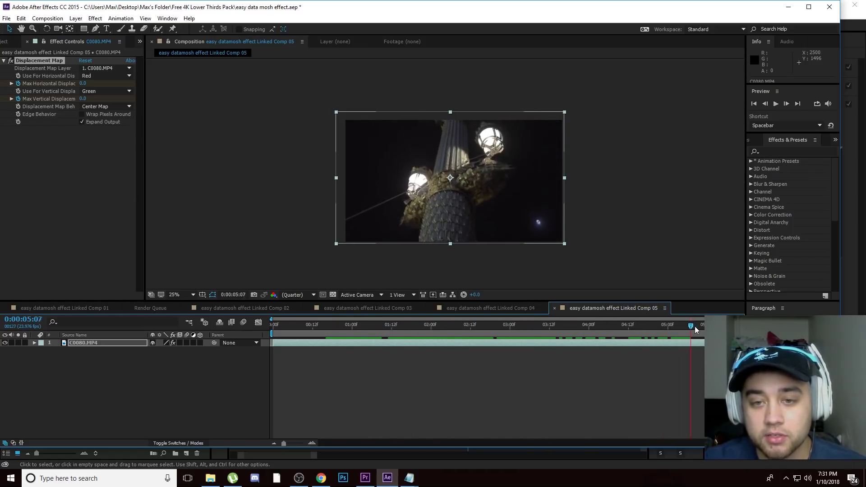